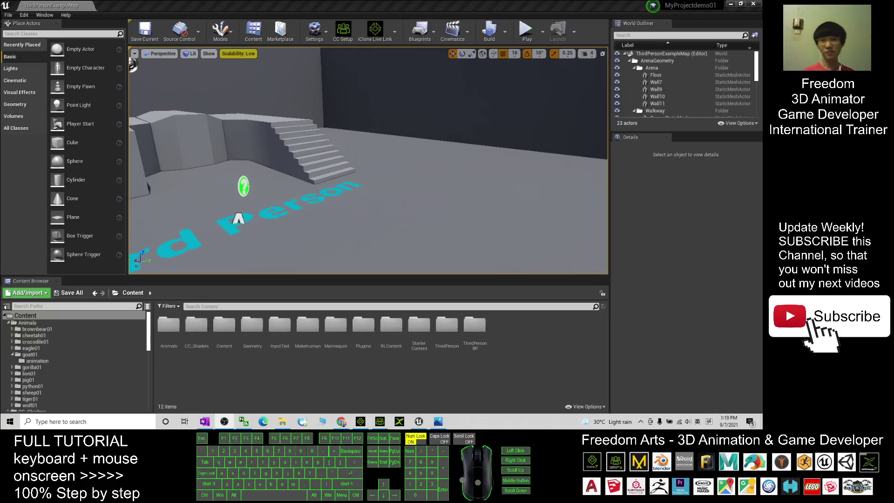
{"action": "right_click_drag", "start_coordinate": [404, 228], "coordinate": [345, 203]}
{"action": "key", "text": "w"}
{"action": "key", "text": "s"}
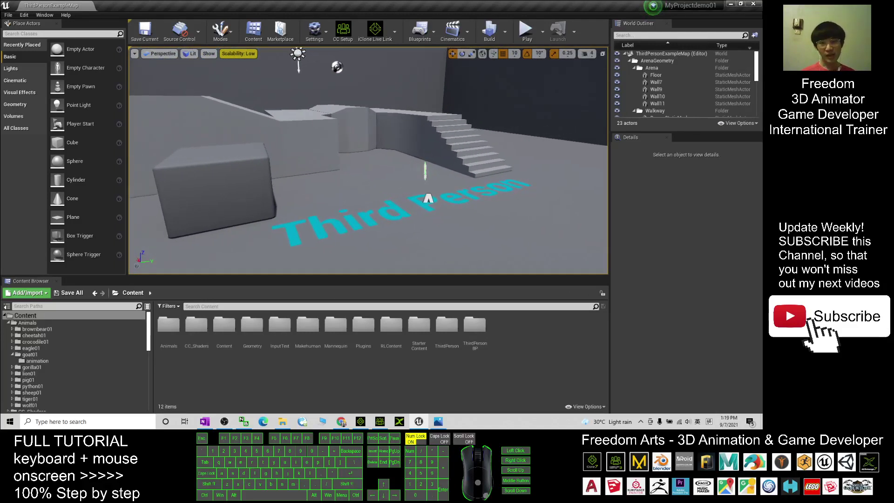
Switch to Character Creator 3 and show the avatar's currently used morphs
{"action": "left_click", "coordinate": [379, 421]}
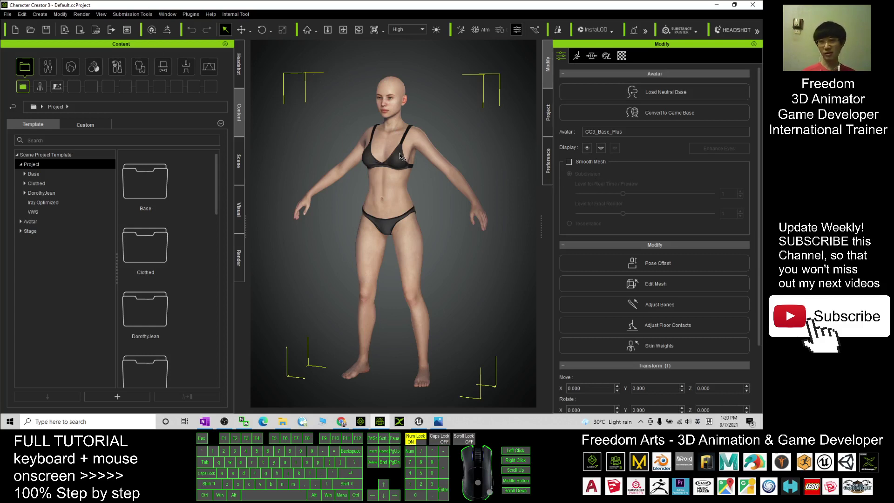
{"action": "left_click", "coordinate": [591, 56]}
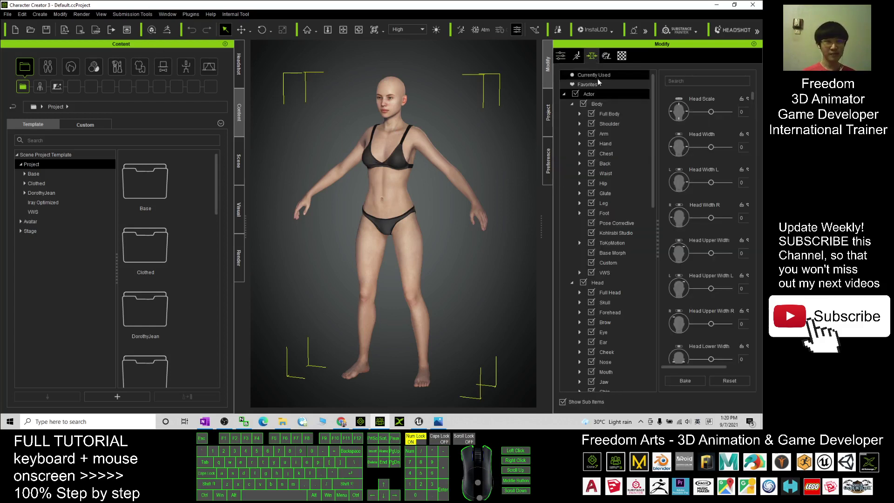
{"action": "left_click", "coordinate": [595, 75]}
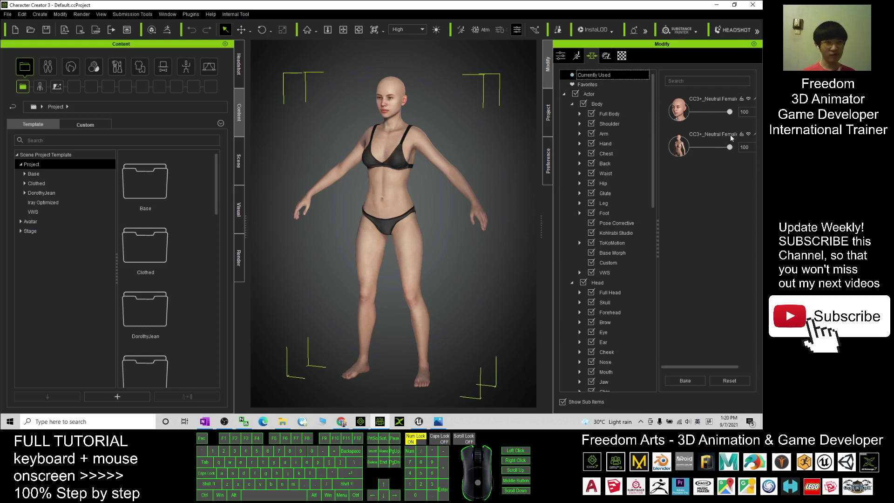
{"action": "left_click", "coordinate": [748, 148]}
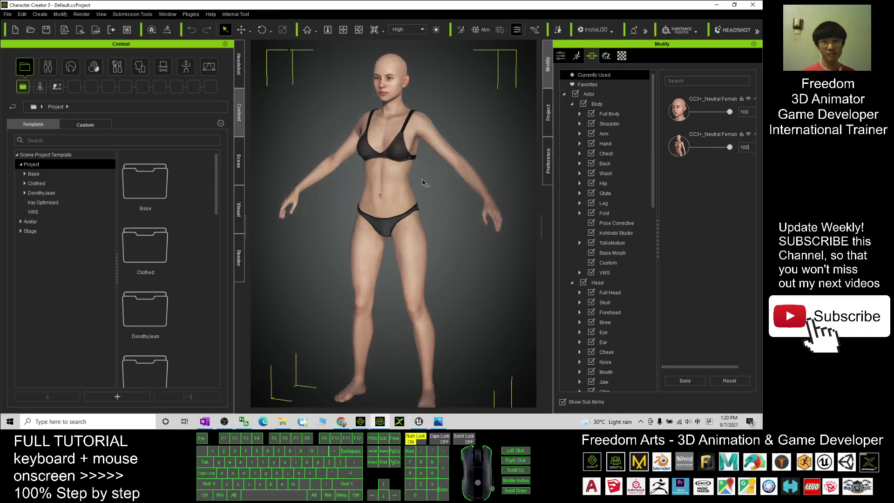
{"action": "key", "text": "c"}
{"action": "left_click_drag", "start_coordinate": [275, 251], "coordinate": [374, 166]}
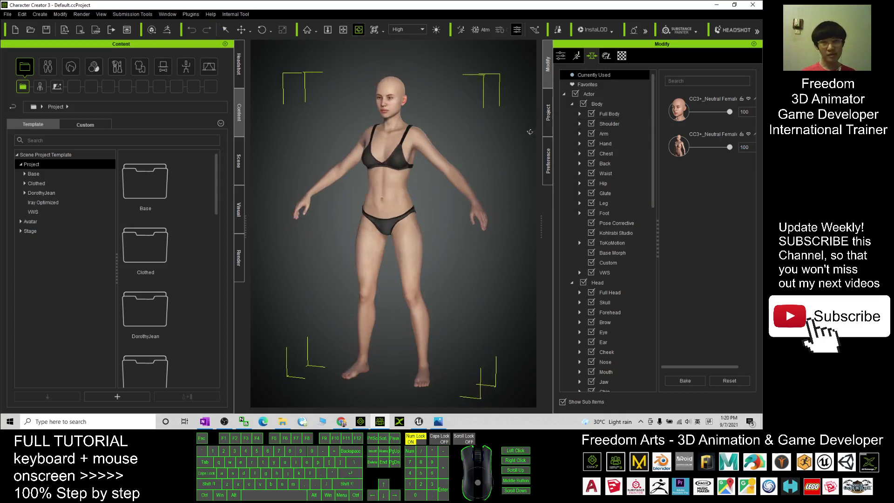
Set the avatar's Body Thin morph in the Full Body category to about 47
{"action": "left_click", "coordinate": [609, 115]}
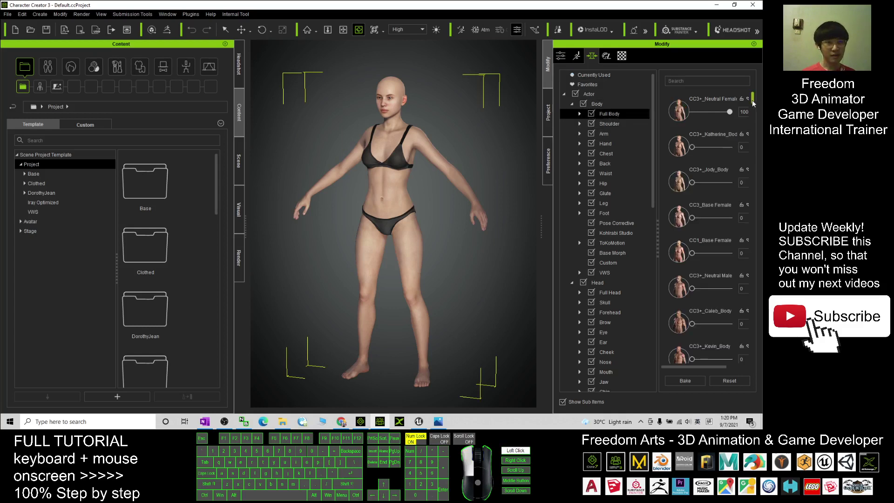
{"action": "left_click_drag", "start_coordinate": [754, 108], "coordinate": [756, 143]}
{"action": "scroll", "coordinate": [742, 173], "scroll_direction": "down", "scroll_amount": 5}
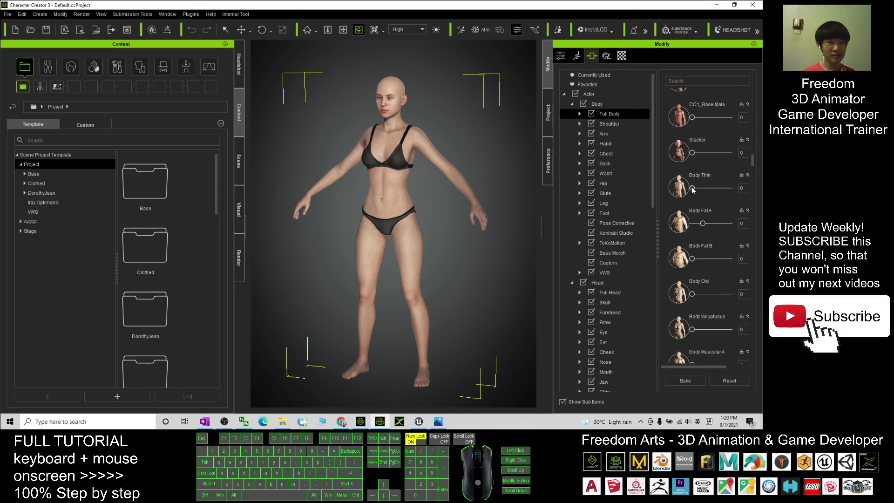
{"action": "left_click_drag", "start_coordinate": [693, 189], "coordinate": [718, 190]}
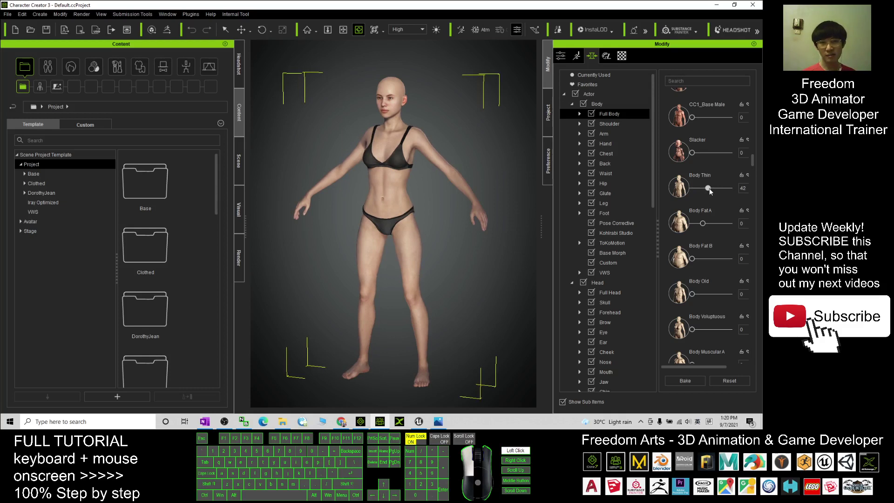
Bring up the avatar's Chest morphs at the breast scale settings, with the torso in a closer, angled view
{"action": "key", "text": "c"}
{"action": "left_click_drag", "start_coordinate": [365, 280], "coordinate": [256, 279]}
{"action": "scroll", "coordinate": [438, 191], "scroll_direction": "up", "scroll_amount": 4}
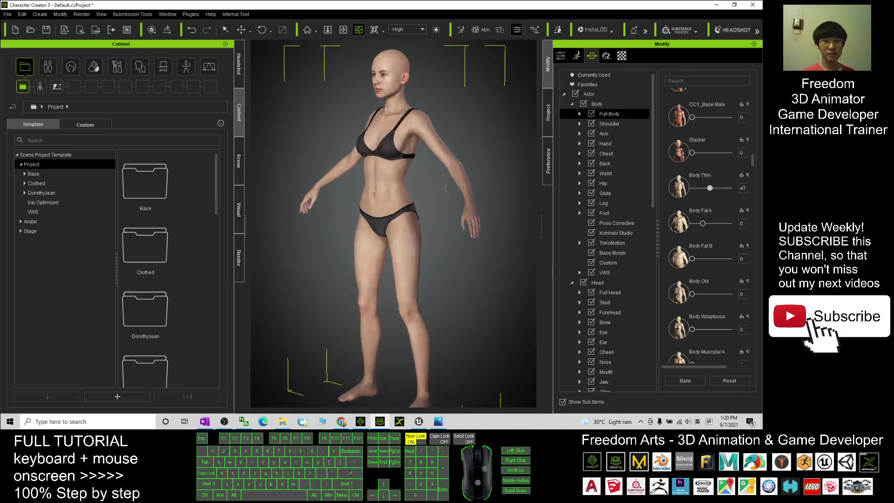
{"action": "key", "text": "x"}
{"action": "key", "text": "c"}
{"action": "left_click_drag", "start_coordinate": [448, 201], "coordinate": [404, 267]}
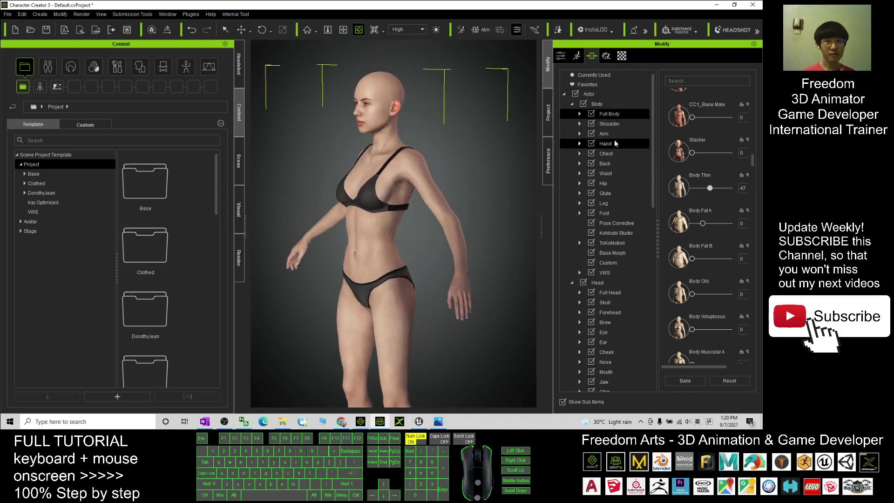
{"action": "left_click", "coordinate": [605, 157]}
{"action": "left_click", "coordinate": [604, 157]}
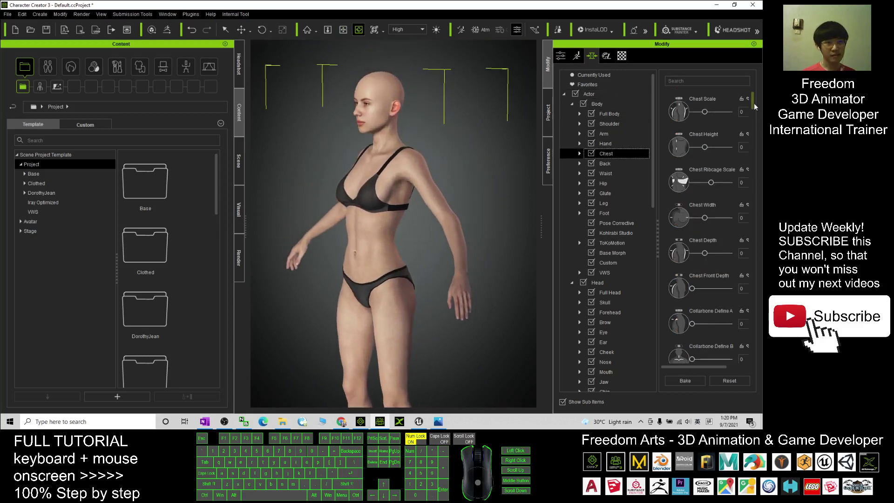
{"action": "left_click_drag", "start_coordinate": [755, 106], "coordinate": [756, 147]}
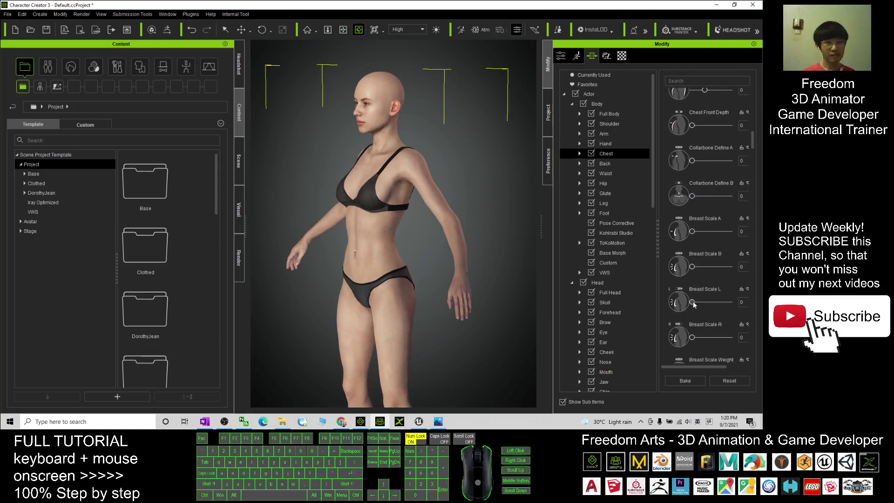
Try Breast Scale L at about 69 and undo it, and set Breast Scale B to 30 instead
{"action": "left_click_drag", "start_coordinate": [693, 304], "coordinate": [720, 305]}
{"action": "key", "text": "ctrl+z"}
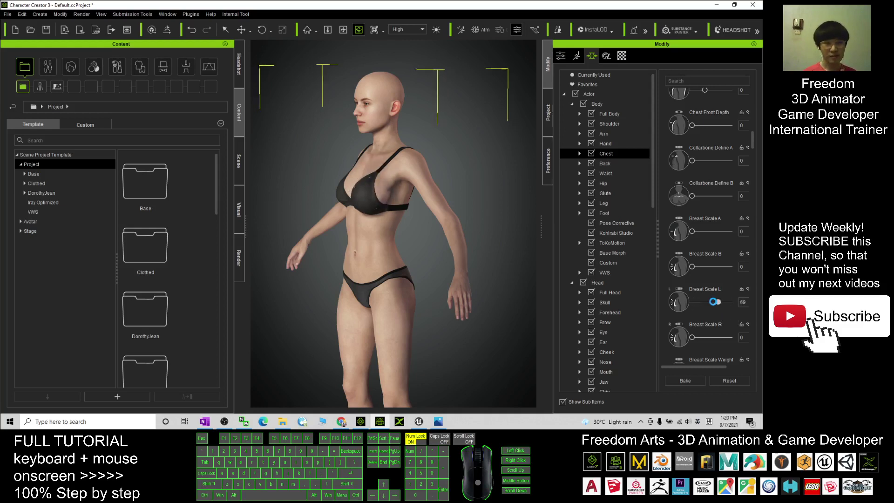
{"action": "mouse_move", "coordinate": [693, 267]}
{"action": "left_mouse_down"}
{"action": "mouse_move", "coordinate": [717, 269]}
{"action": "mouse_move", "coordinate": [702, 270]}
{"action": "left_mouse_up"}
{"action": "left_click", "coordinate": [743, 267]}
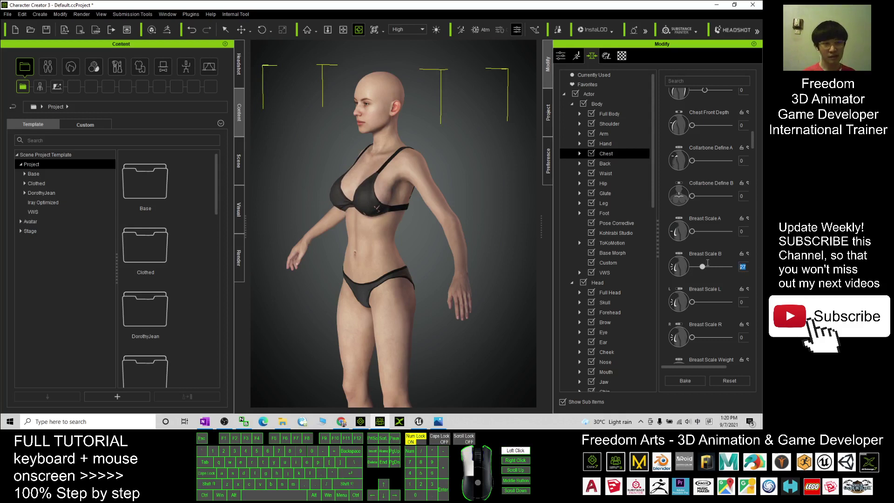
{"action": "type", "text": "30"}
{"action": "key", "text": "Return"}
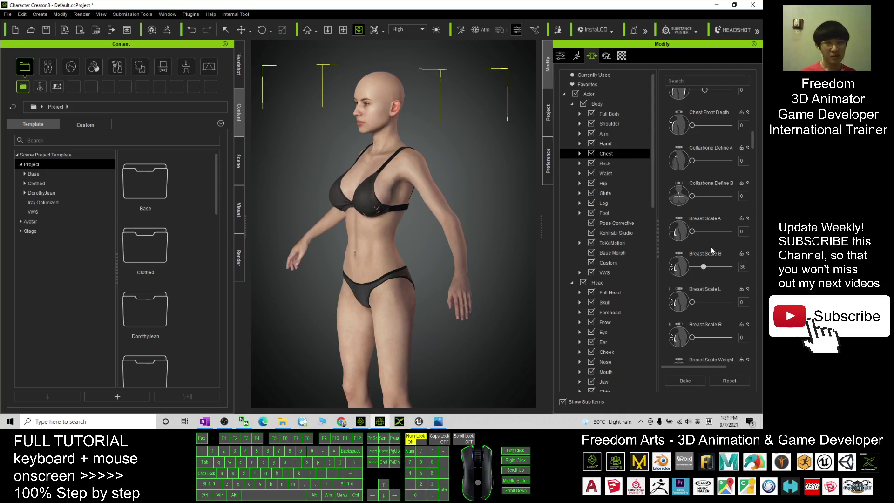
Set the Breast Scale B morph to 20 and check the figure from the front at full length
{"action": "key", "text": "c"}
{"action": "left_click_drag", "start_coordinate": [410, 256], "coordinate": [458, 283]}
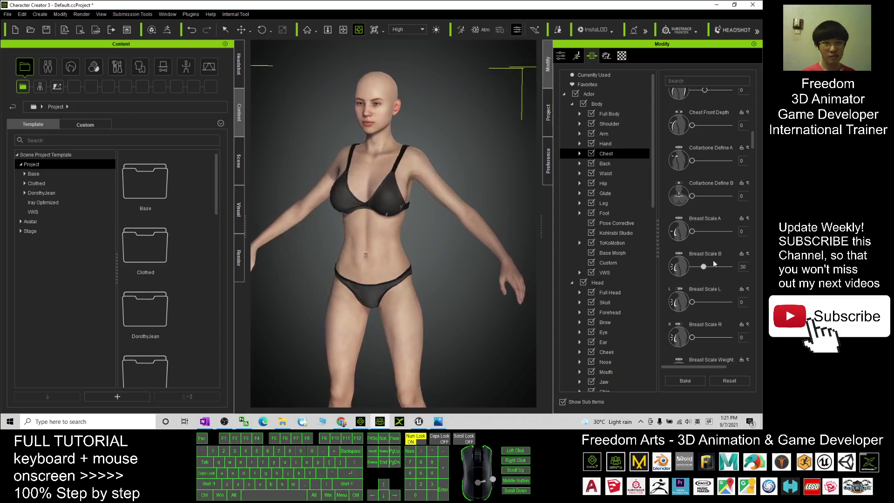
{"action": "left_click", "coordinate": [744, 267]}
{"action": "type", "text": "20"}
{"action": "key", "text": "Return"}
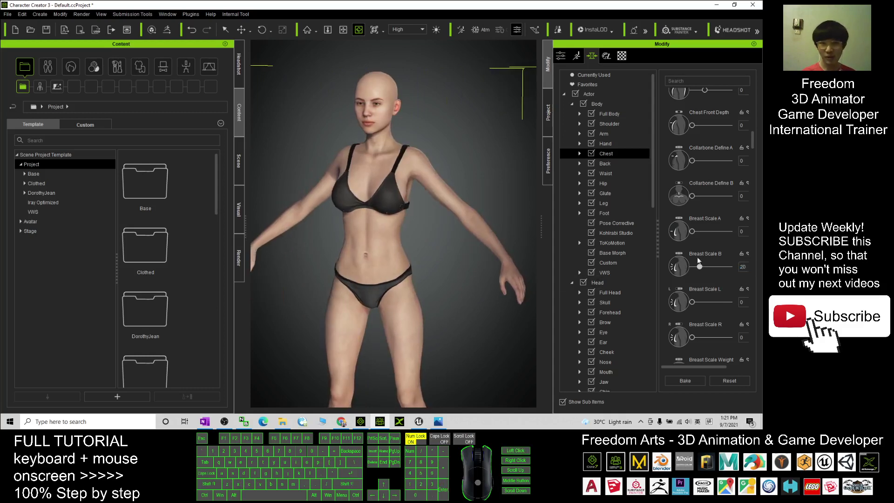
{"action": "mouse_move", "coordinate": [470, 263]}
{"action": "left_mouse_down"}
{"action": "mouse_move", "coordinate": [382, 263]}
{"action": "mouse_move", "coordinate": [472, 264]}
{"action": "mouse_move", "coordinate": [461, 266]}
{"action": "mouse_move", "coordinate": [471, 273]}
{"action": "left_mouse_up"}
{"action": "scroll", "coordinate": [471, 273], "scroll_direction": "down", "scroll_amount": 2}
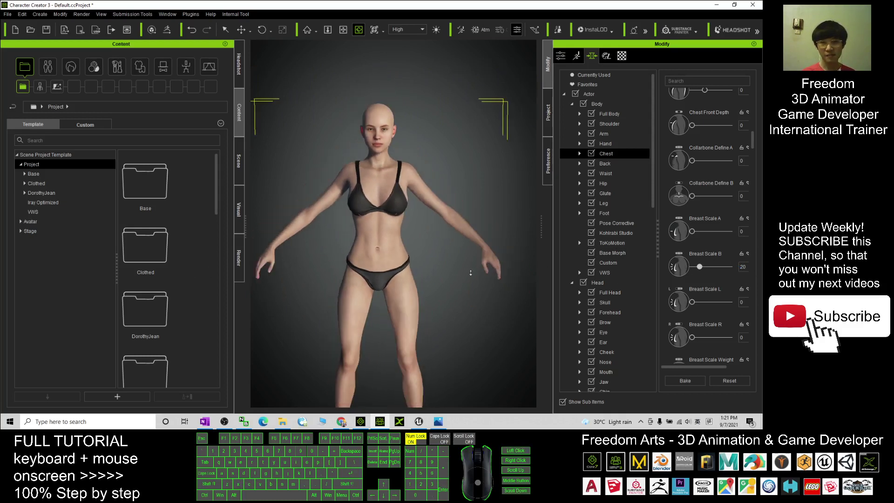
{"action": "scroll", "coordinate": [470, 273], "scroll_direction": "down", "scroll_amount": 3}
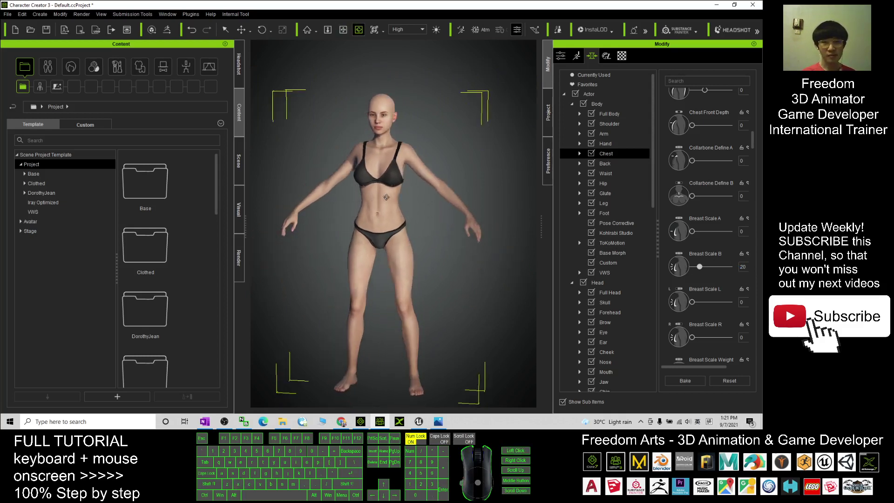
Look through the Waist and Hip morphs and set the waist's Abdomen Scale to -25
{"action": "left_click", "coordinate": [607, 173]}
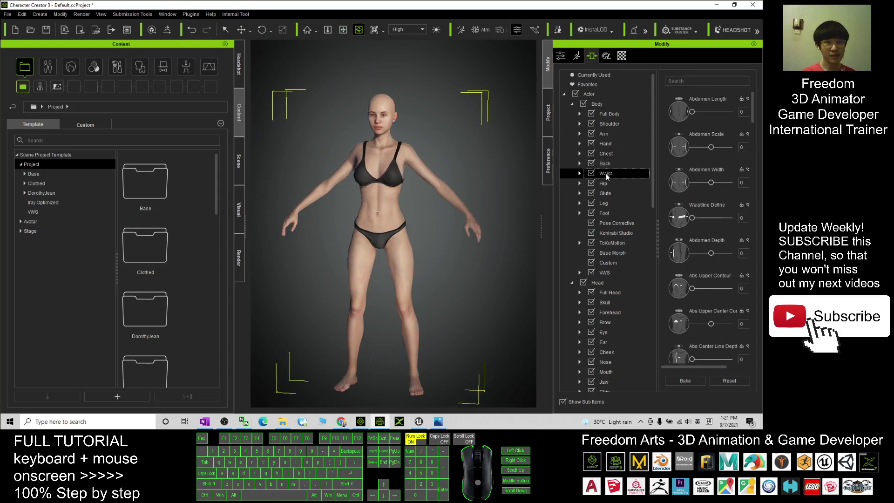
{"action": "scroll", "coordinate": [755, 110], "scroll_direction": "down", "scroll_amount": 2}
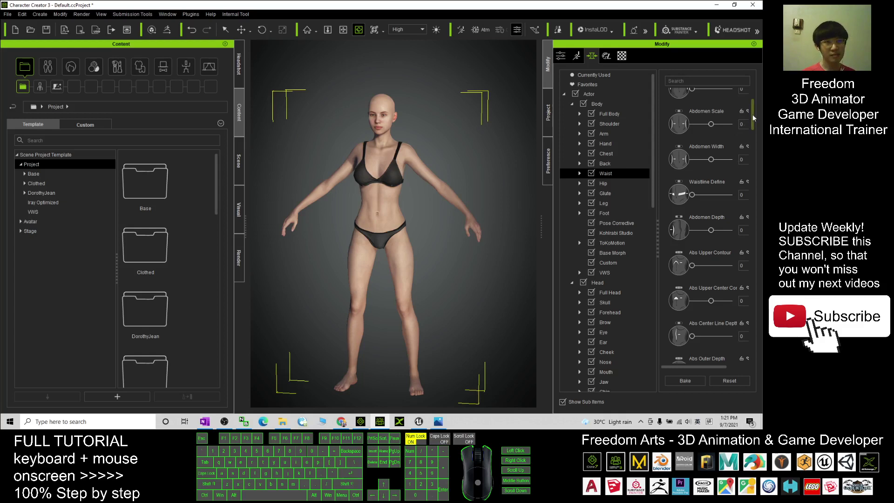
{"action": "left_click_drag", "start_coordinate": [754, 118], "coordinate": [755, 272]}
{"action": "left_click", "coordinate": [605, 182]}
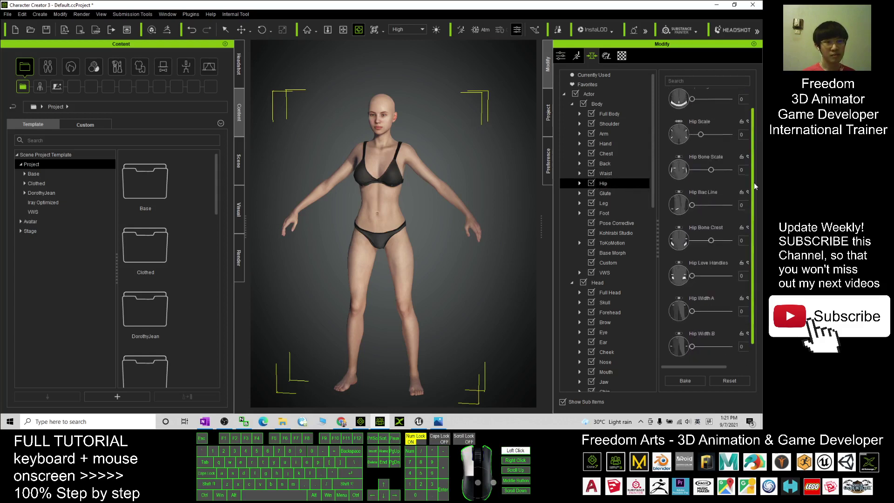
{"action": "left_click", "coordinate": [607, 173]}
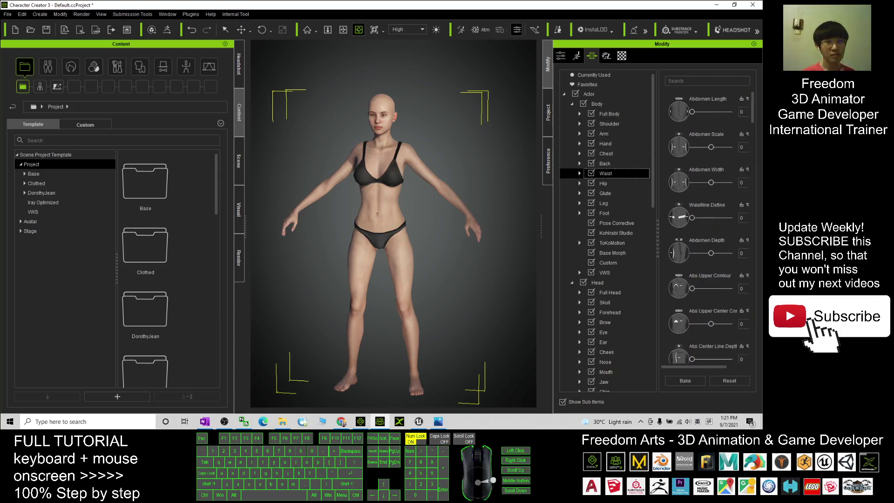
{"action": "left_click_drag", "start_coordinate": [753, 112], "coordinate": [745, 85]}
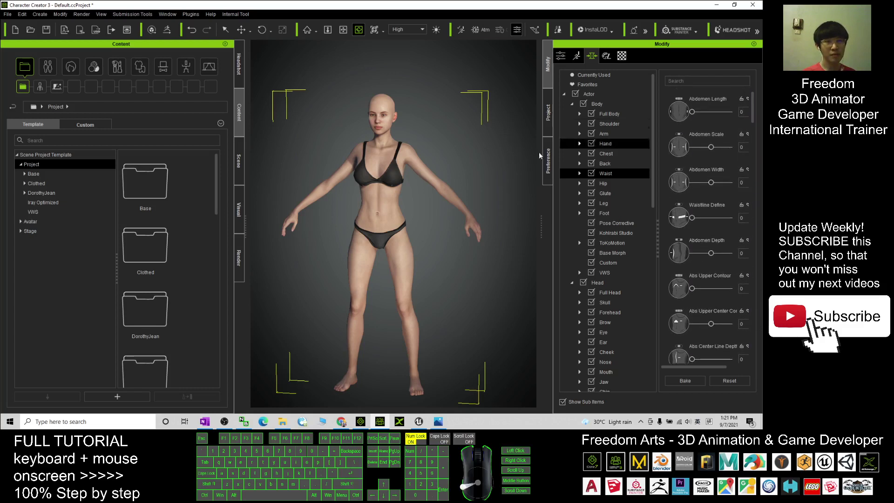
{"action": "scroll", "coordinate": [533, 151], "scroll_direction": "up", "scroll_amount": 3}
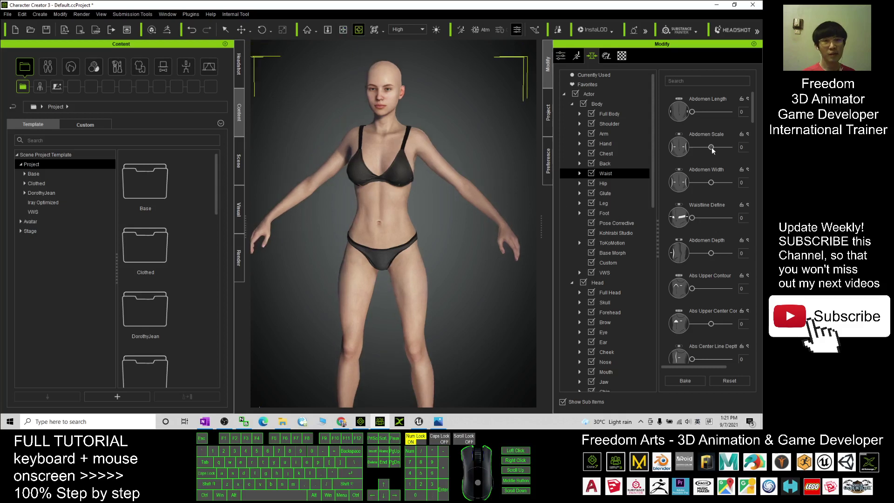
{"action": "left_click_drag", "start_coordinate": [712, 148], "coordinate": [709, 151]}
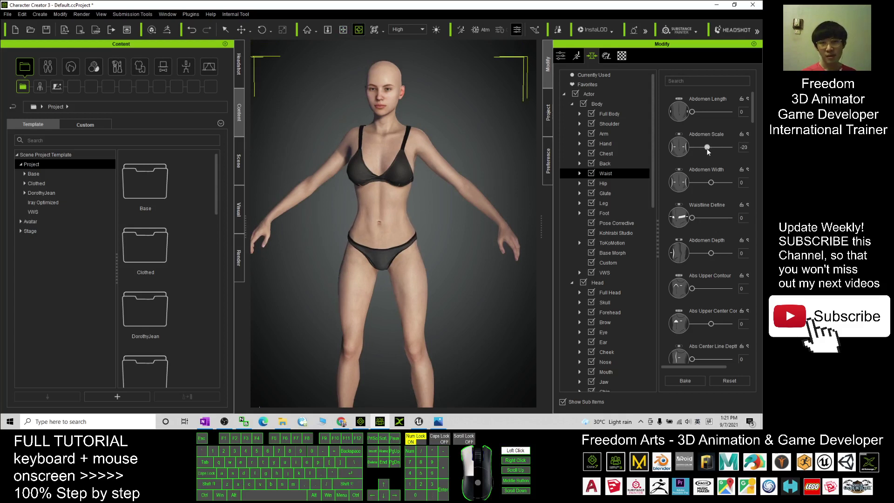
{"action": "left_click_drag", "start_coordinate": [704, 149], "coordinate": [706, 149]}
Inspect the avatar's reshaped waist and upper body from several angles and distances
{"action": "key", "text": "c"}
{"action": "left_click_drag", "start_coordinate": [438, 274], "coordinate": [533, 281]}
{"action": "right_click_drag", "start_coordinate": [415, 210], "coordinate": [350, 231]}
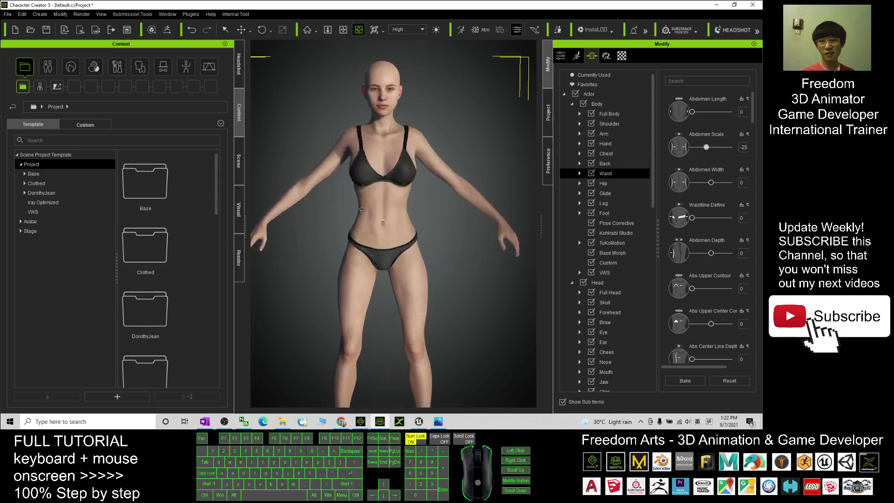
{"action": "right_click_drag", "start_coordinate": [442, 227], "coordinate": [424, 132]}
{"action": "scroll", "coordinate": [418, 180], "scroll_direction": "up", "scroll_amount": 3}
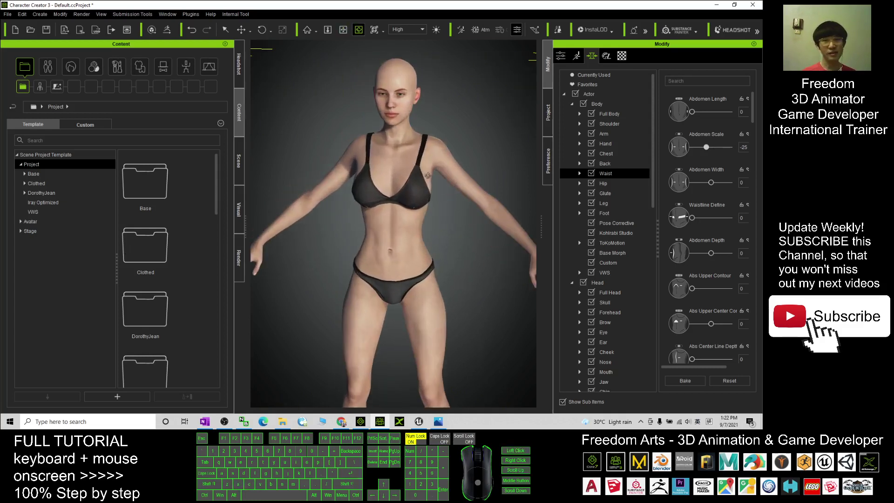
{"action": "key", "text": "x"}
{"action": "left_click_drag", "start_coordinate": [376, 89], "coordinate": [339, 122]}
{"action": "key", "text": "c"}
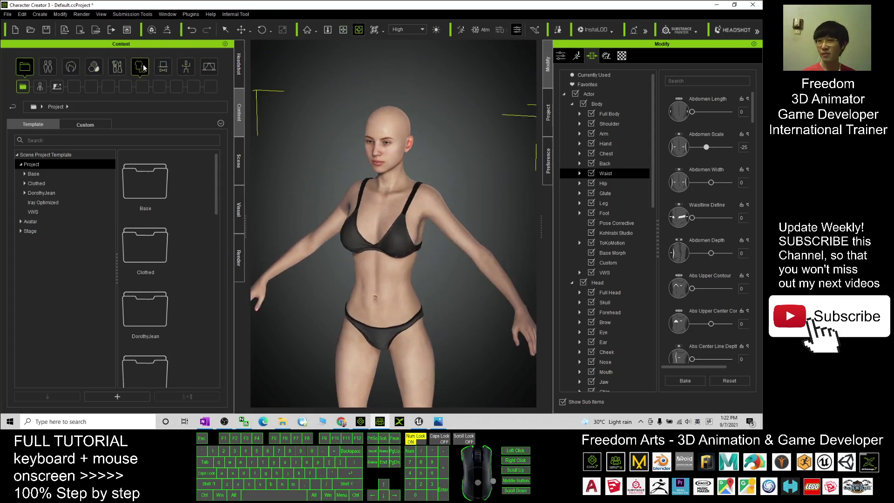
Apply the High Ponytail hair from the legacy CC hair group to the avatar
{"action": "left_click", "coordinate": [72, 67]}
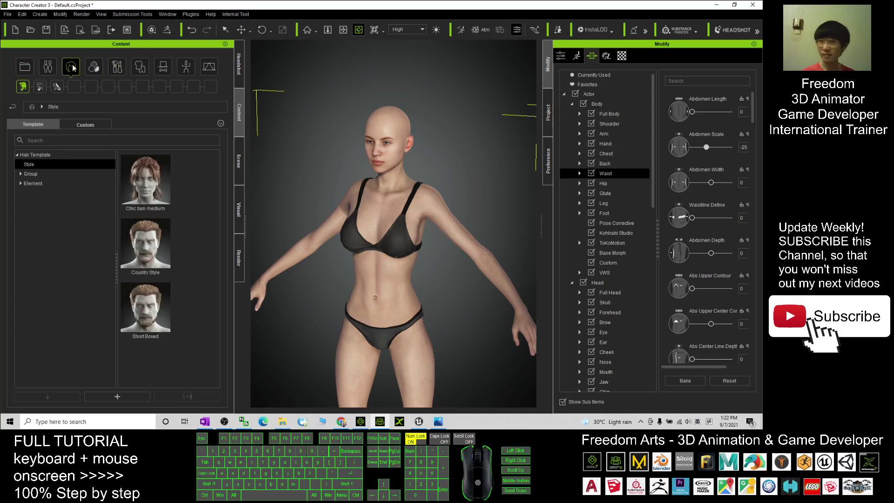
{"action": "left_click", "coordinate": [22, 173]}
{"action": "left_click", "coordinate": [25, 203]}
{"action": "left_click", "coordinate": [29, 212]}
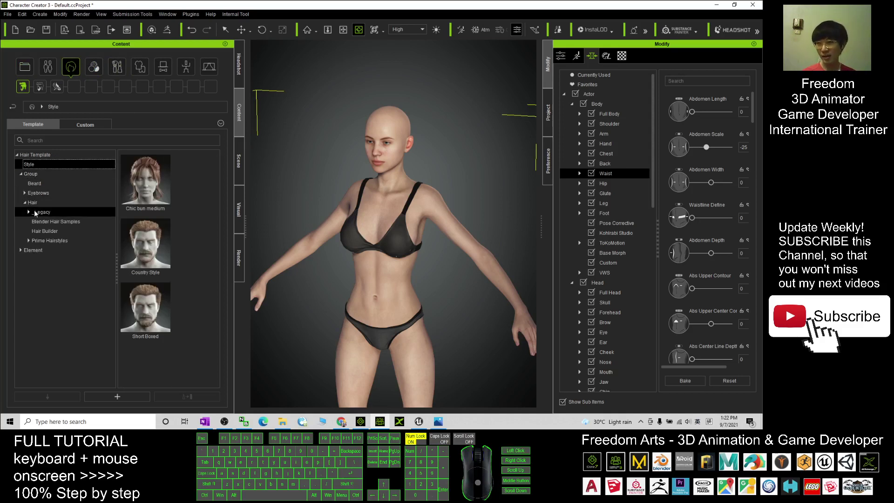
{"action": "left_click", "coordinate": [40, 222]}
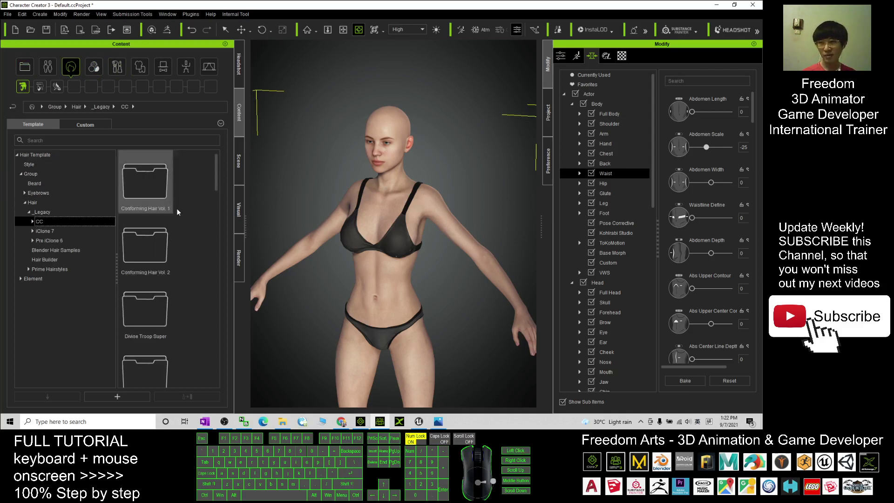
{"action": "left_click_drag", "start_coordinate": [217, 172], "coordinate": [210, 303]}
{"action": "scroll", "coordinate": [210, 308], "scroll_direction": "down", "scroll_amount": 4}
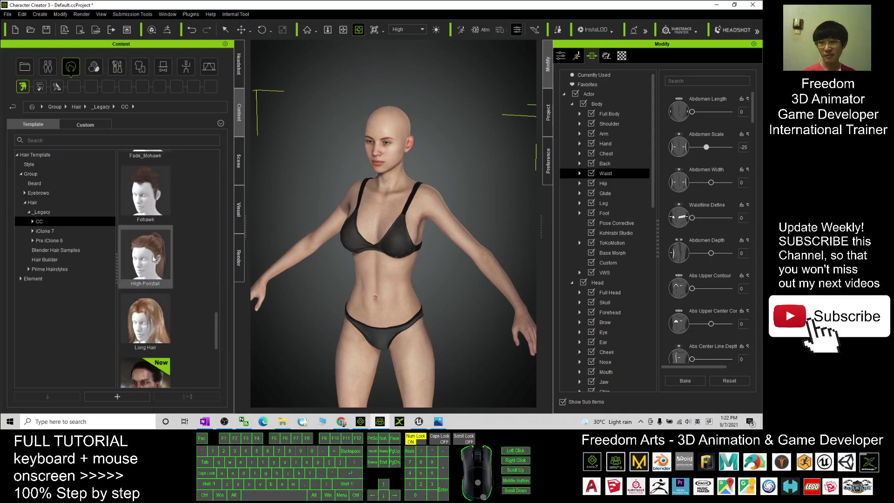
{"action": "double_click", "coordinate": [148, 260]}
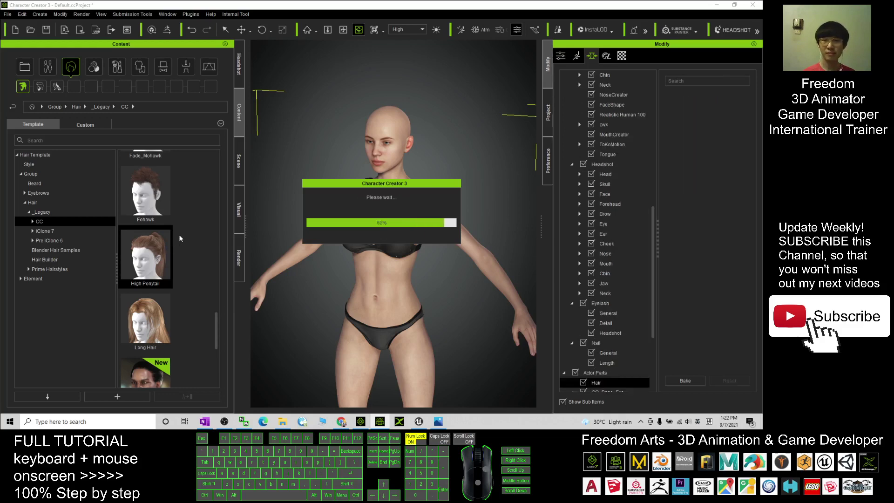
Apply the Intellectual full makeup to the avatar's face and deactivate the makeup editor so hair and underwear show again
{"action": "key", "text": "c"}
{"action": "mouse_move", "coordinate": [404, 157]}
{"action": "left_mouse_down"}
{"action": "mouse_move", "coordinate": [530, 174]}
{"action": "mouse_move", "coordinate": [414, 158]}
{"action": "left_mouse_up"}
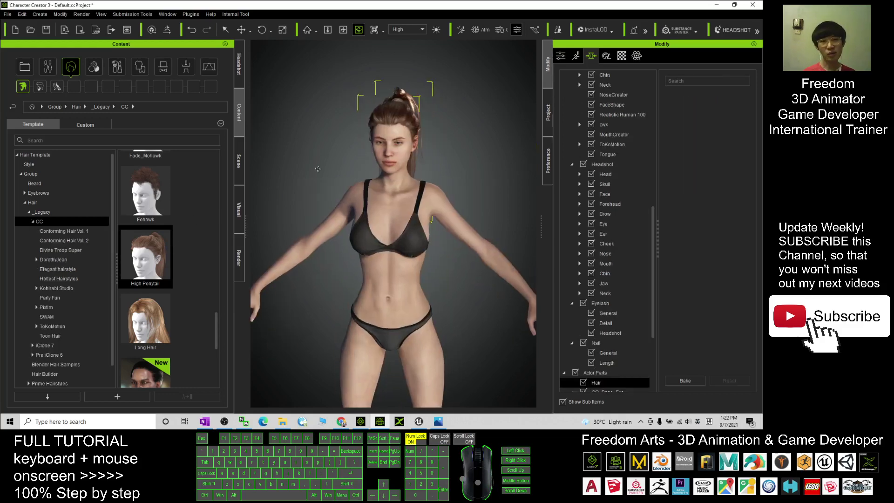
{"action": "left_click", "coordinate": [117, 66]}
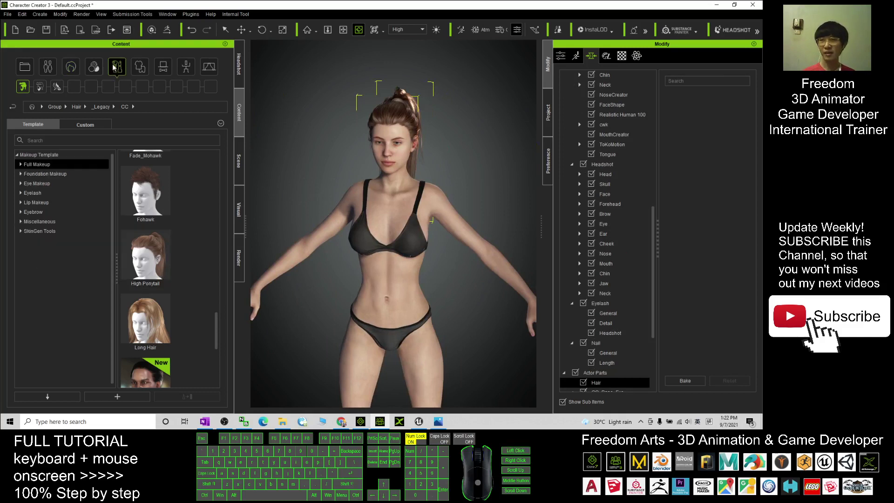
{"action": "left_click_drag", "start_coordinate": [215, 204], "coordinate": [210, 169]}
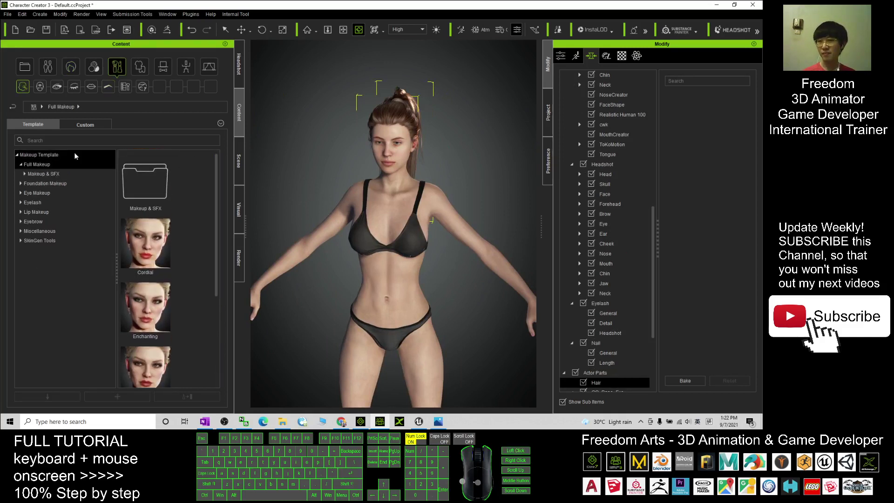
{"action": "left_click_drag", "start_coordinate": [217, 230], "coordinate": [218, 243]}
{"action": "left_click", "coordinate": [150, 345]}
{"action": "left_click_drag", "start_coordinate": [150, 344], "coordinate": [405, 298]}
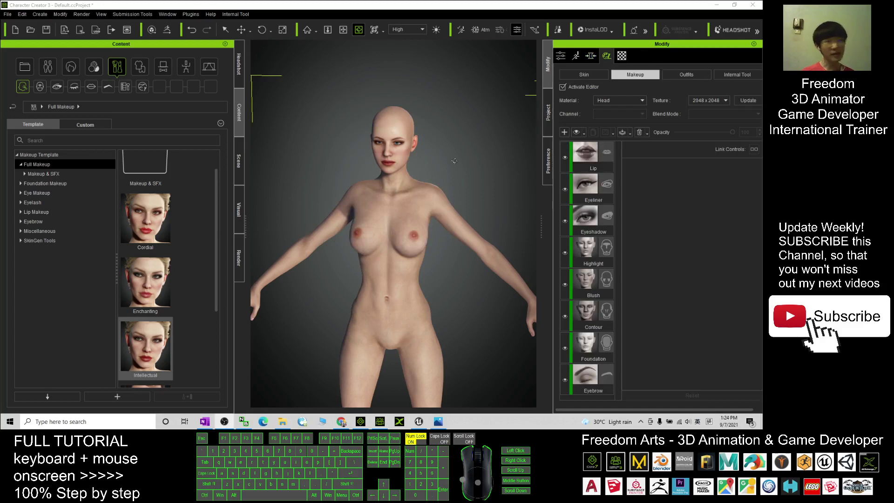
{"action": "left_click", "coordinate": [562, 87]}
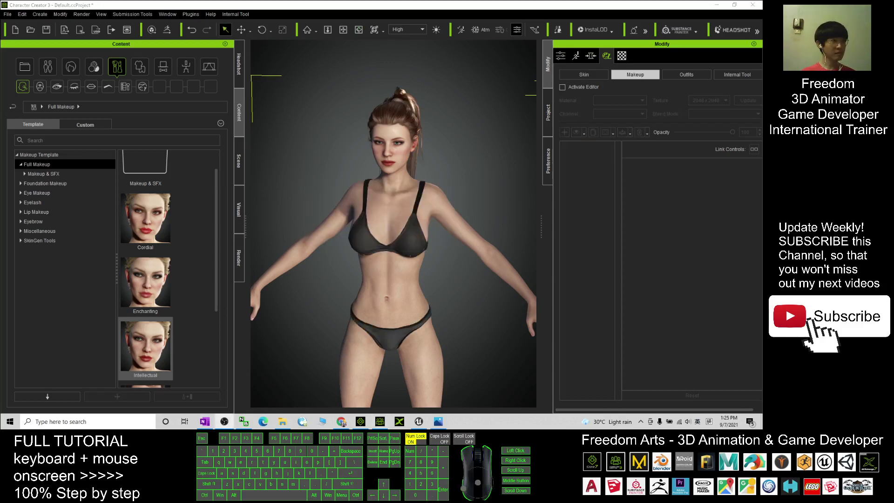
{"action": "right_click_drag", "start_coordinate": [461, 256], "coordinate": [572, 184]}
{"action": "left_click_drag", "start_coordinate": [446, 165], "coordinate": [389, 212]}
{"action": "key", "text": "x"}
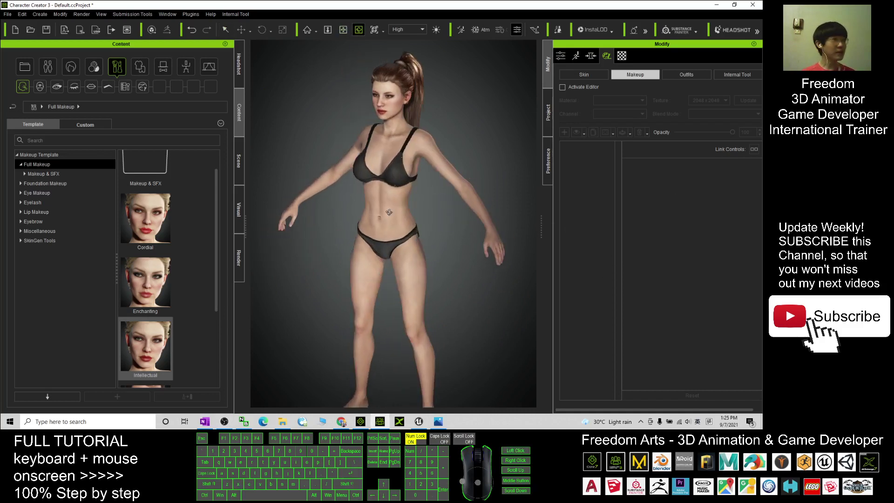
Examine the side of the bra up close, select the bra, and calculate its collision with the Conform settings
{"action": "left_click", "coordinate": [140, 70]}
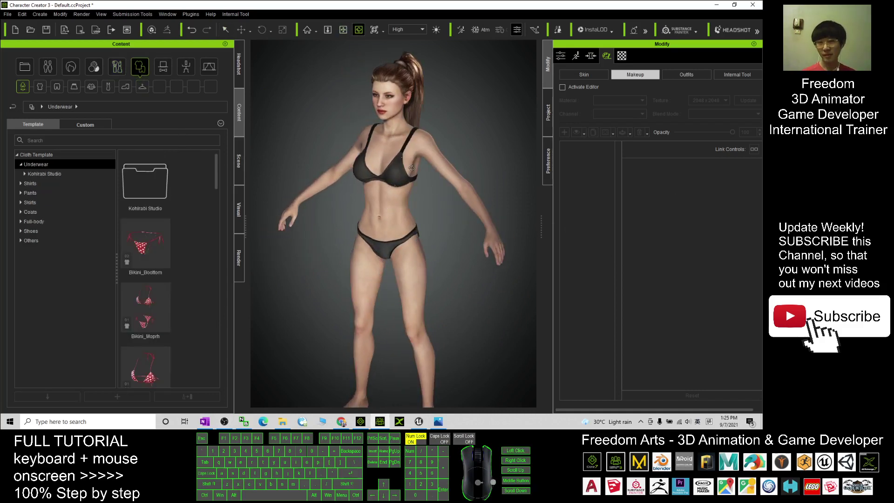
{"action": "scroll", "coordinate": [410, 167], "scroll_direction": "up", "scroll_amount": 3}
{"action": "key", "text": "x"}
{"action": "left_click_drag", "start_coordinate": [426, 168], "coordinate": [413, 222]}
{"action": "key", "text": "c"}
{"action": "scroll", "coordinate": [415, 173], "scroll_direction": "up", "scroll_amount": 7}
{"action": "key", "text": "x"}
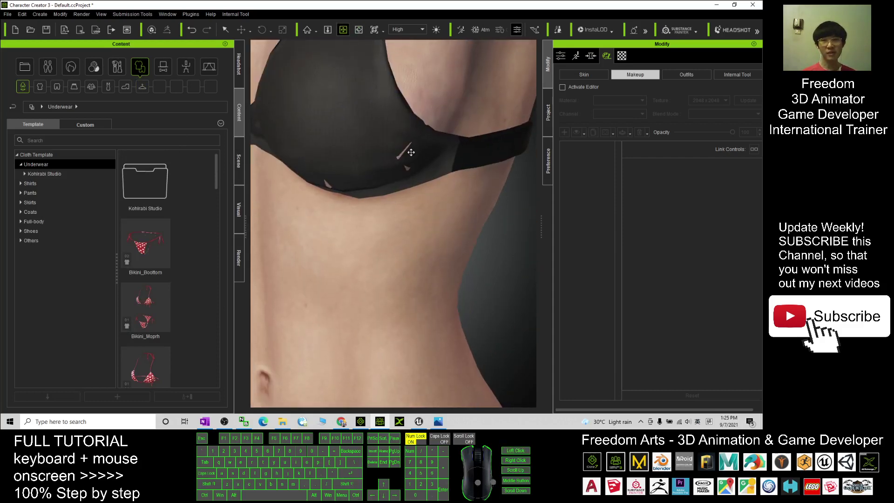
{"action": "scroll", "coordinate": [417, 156], "scroll_direction": "down", "scroll_amount": 5}
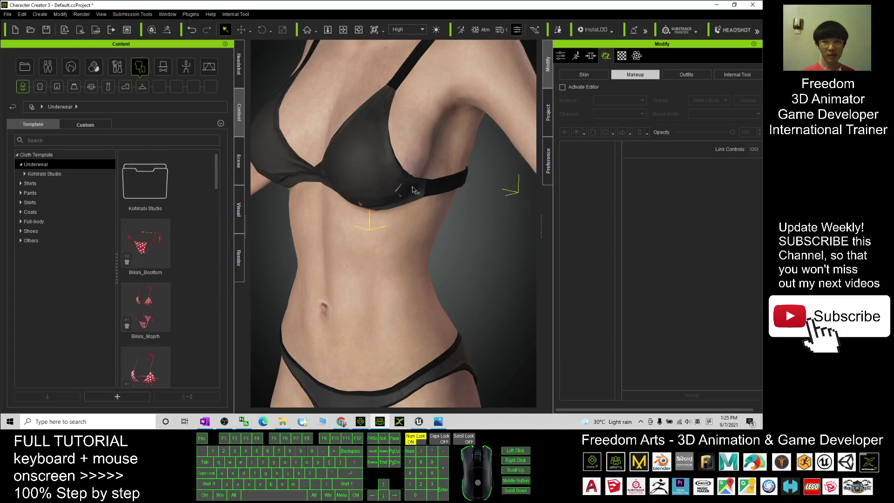
{"action": "scroll", "coordinate": [415, 189], "scroll_direction": "down", "scroll_amount": 3}
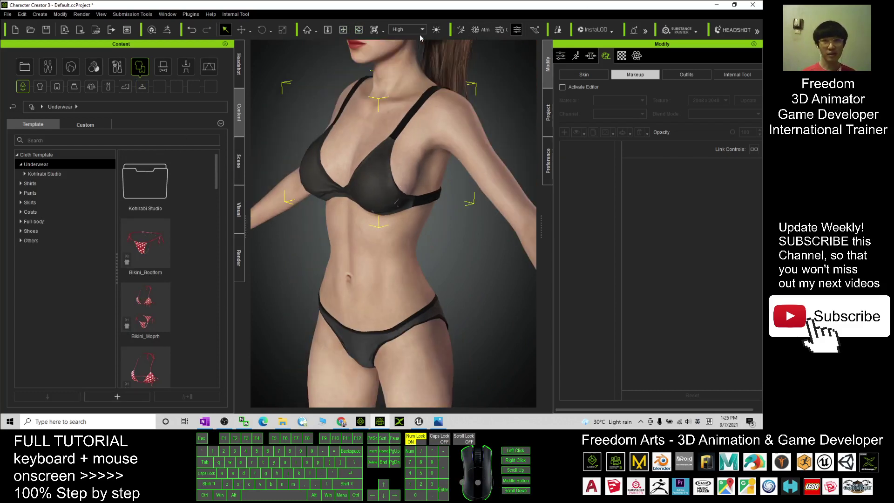
{"action": "left_click", "coordinate": [561, 56]}
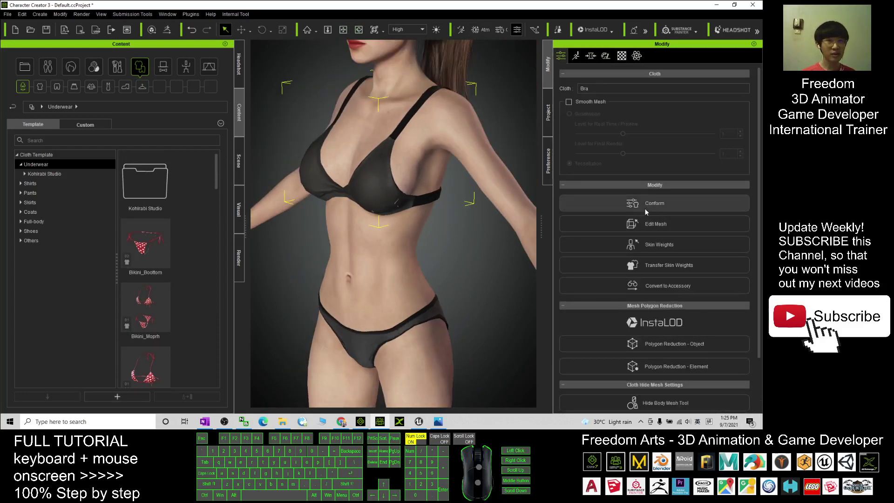
{"action": "left_click", "coordinate": [647, 203]}
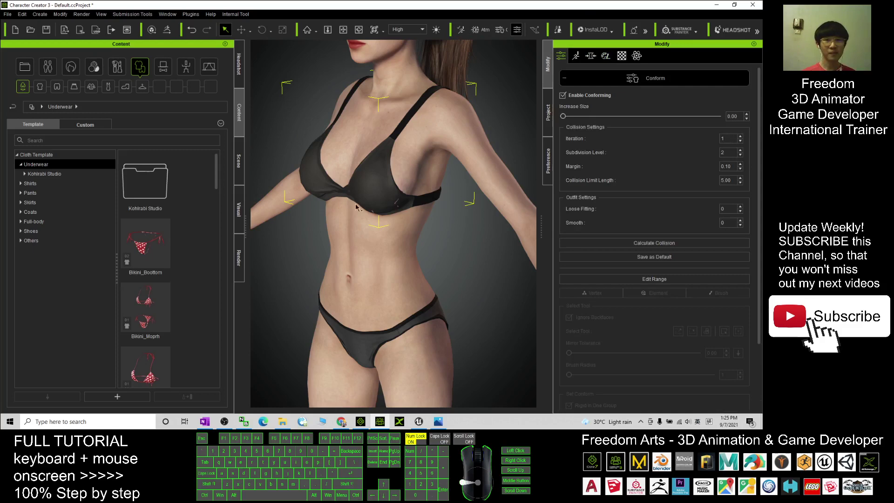
{"action": "left_click", "coordinate": [649, 243]}
Check the bra's fit from the opposite side, recalculate its collision, and view the figure from several angles
{"action": "scroll", "coordinate": [401, 181], "scroll_direction": "up", "scroll_amount": 3}
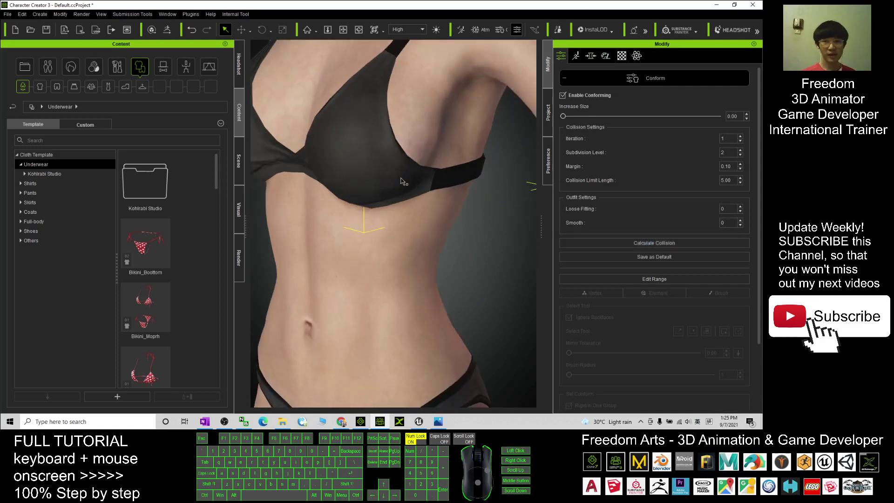
{"action": "left_click_drag", "start_coordinate": [382, 155], "coordinate": [413, 197]}
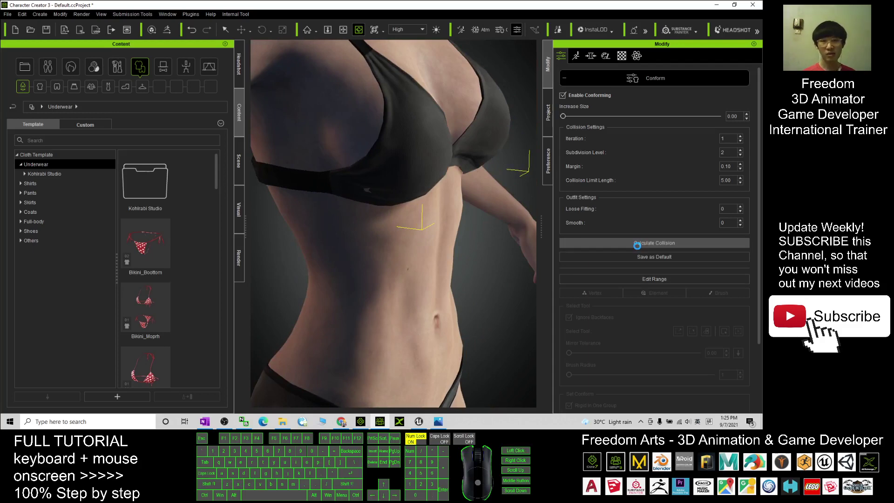
{"action": "key", "text": "c"}
{"action": "left_click_drag", "start_coordinate": [489, 215], "coordinate": [433, 239]}
{"action": "scroll", "coordinate": [396, 211], "scroll_direction": "down", "scroll_amount": 3}
{"action": "scroll", "coordinate": [433, 238], "scroll_direction": "down", "scroll_amount": 3}
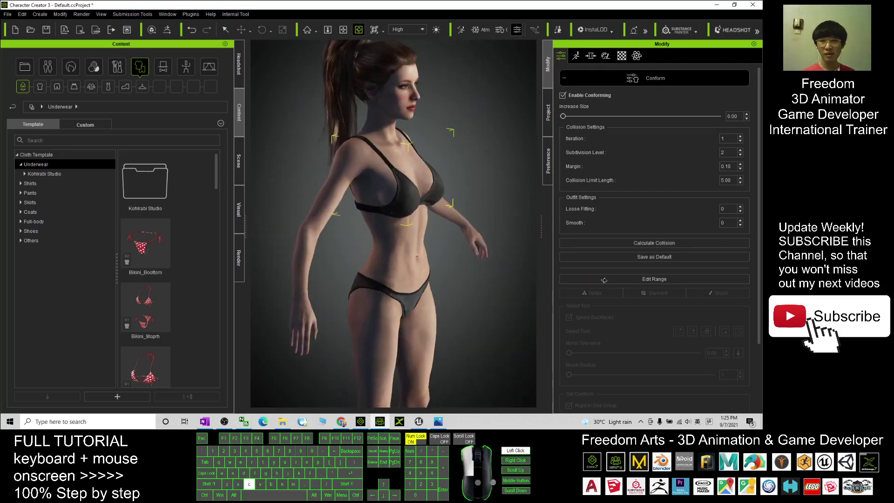
{"action": "key", "text": "c"}
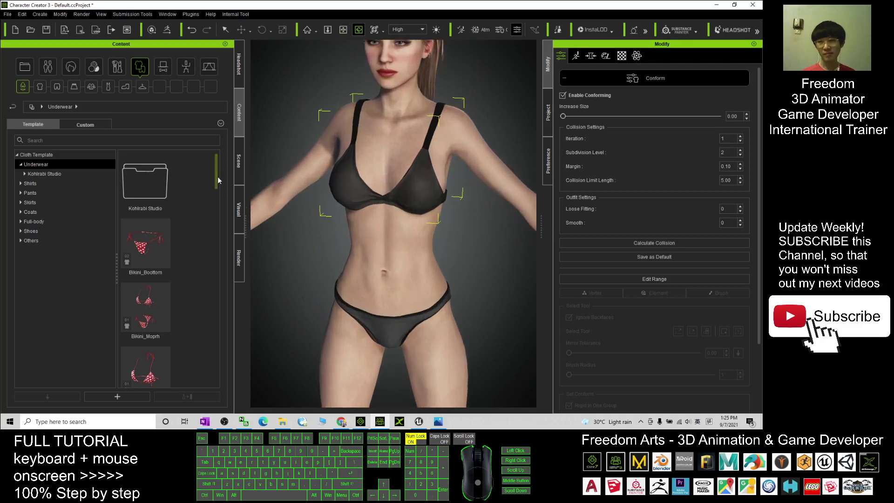
Dress the avatar in the Tank Top from the Shirts templates
{"action": "left_click", "coordinate": [43, 92]}
{"action": "left_click_drag", "start_coordinate": [219, 170], "coordinate": [224, 361]}
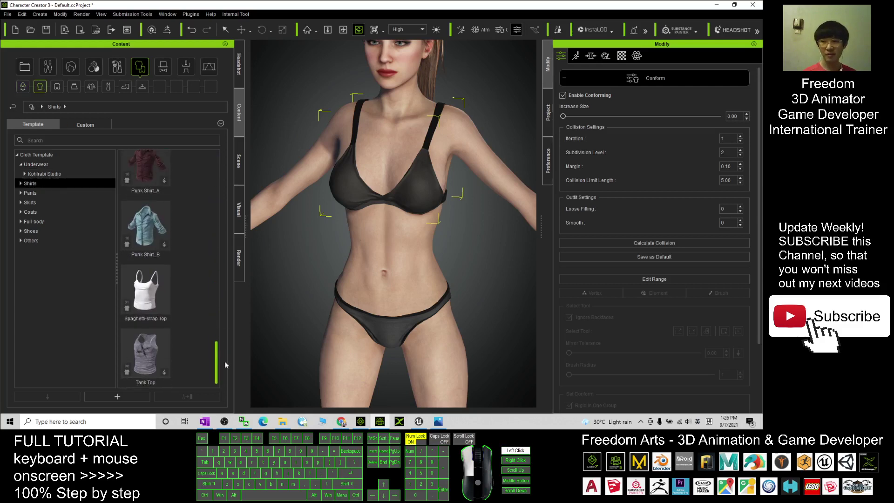
{"action": "scroll", "coordinate": [435, 227], "scroll_direction": "down", "scroll_amount": 3}
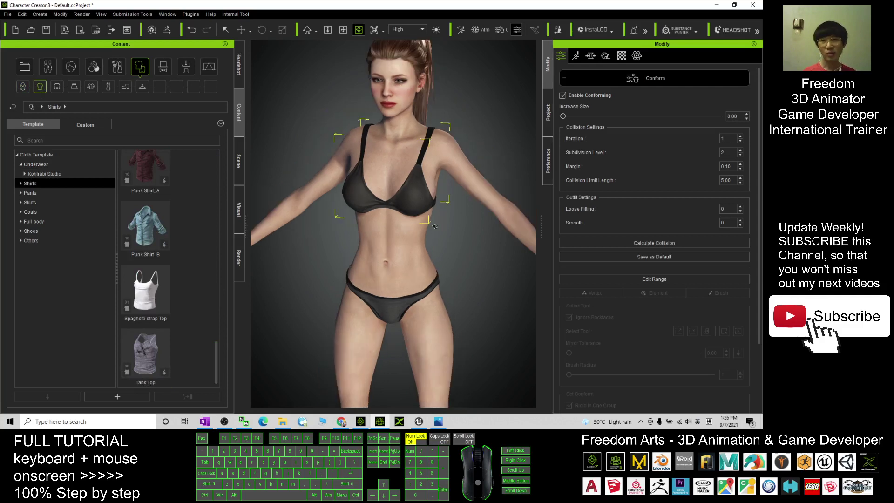
{"action": "double_click", "coordinate": [149, 353]}
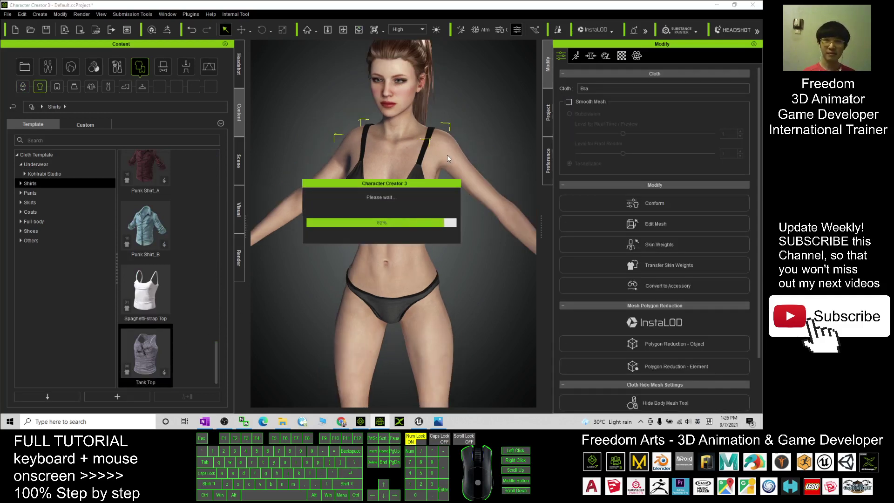
{"action": "key", "text": "c"}
{"action": "left_click_drag", "start_coordinate": [317, 256], "coordinate": [461, 259]}
Add the Low-rise Denim Shorts from the Pants templates and check the figure at full length
{"action": "left_click", "coordinate": [57, 88]}
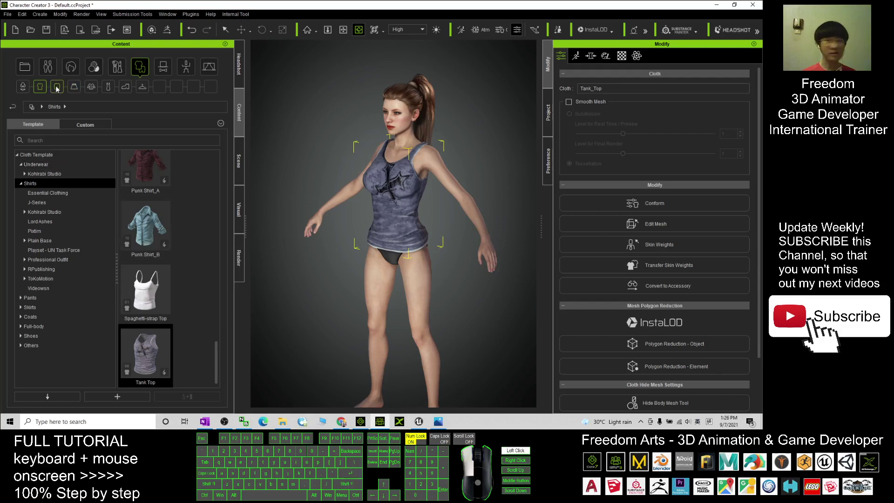
{"action": "left_click_drag", "start_coordinate": [217, 177], "coordinate": [213, 328]}
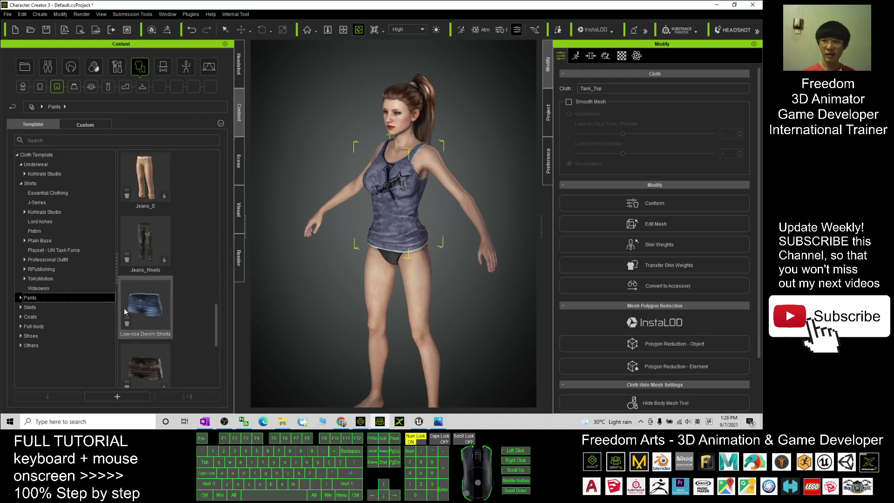
{"action": "double_click", "coordinate": [155, 312]}
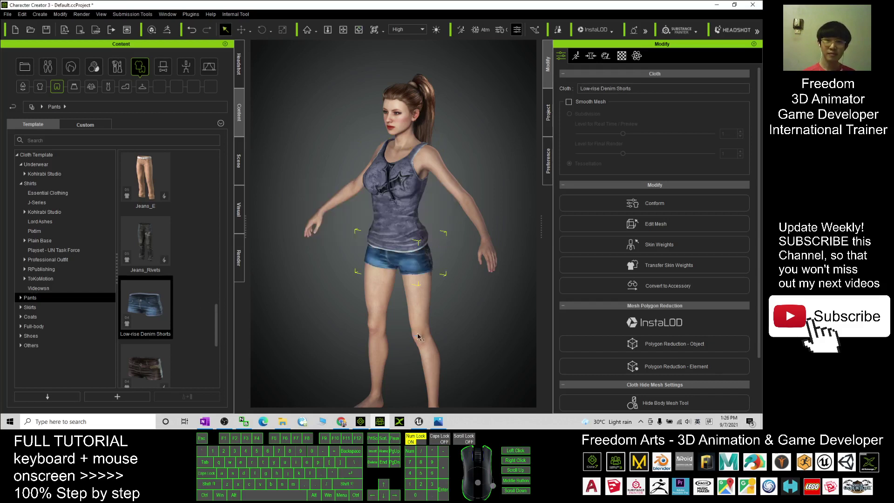
{"action": "key", "text": "c"}
{"action": "left_click_drag", "start_coordinate": [420, 336], "coordinate": [401, 326]}
{"action": "scroll", "coordinate": [465, 300], "scroll_direction": "down", "scroll_amount": 2}
{"action": "key", "text": "x"}
{"action": "key", "text": "c"}
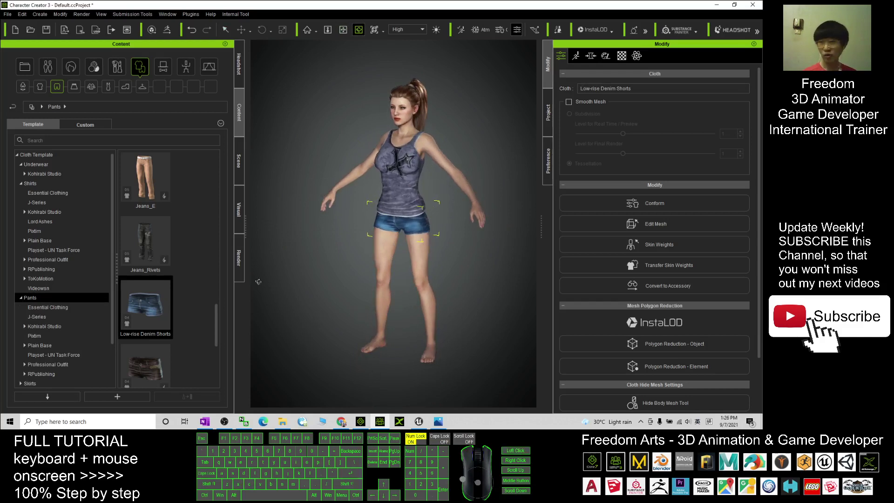
Put the High-heels_D shoes from the Shoes templates on the avatar and view the complete outfit from the front
{"action": "left_click", "coordinate": [125, 86]}
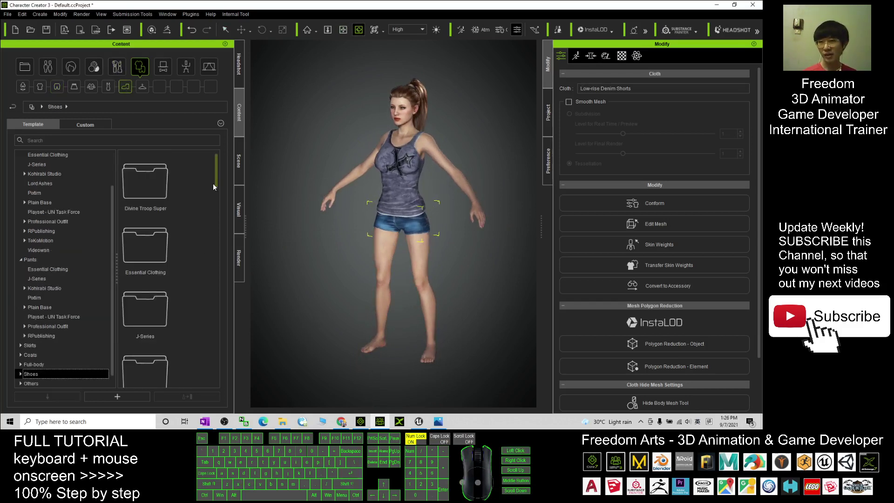
{"action": "left_click_drag", "start_coordinate": [213, 187], "coordinate": [210, 385]}
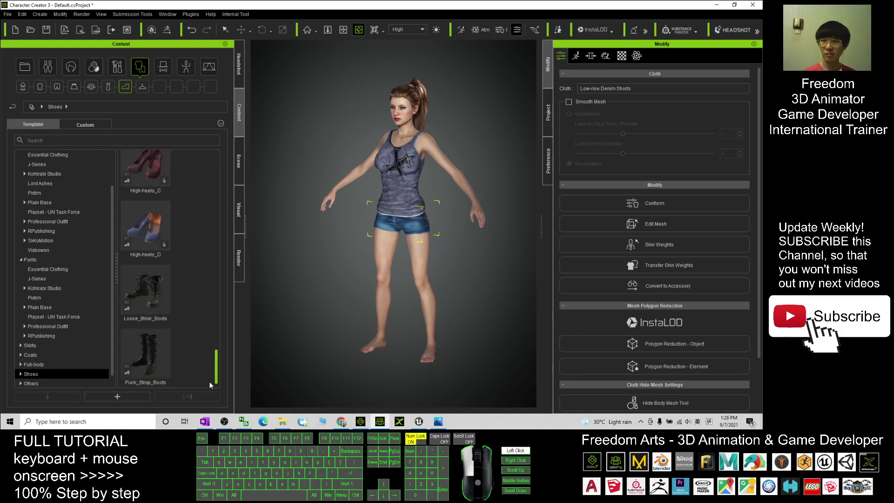
{"action": "double_click", "coordinate": [137, 233]}
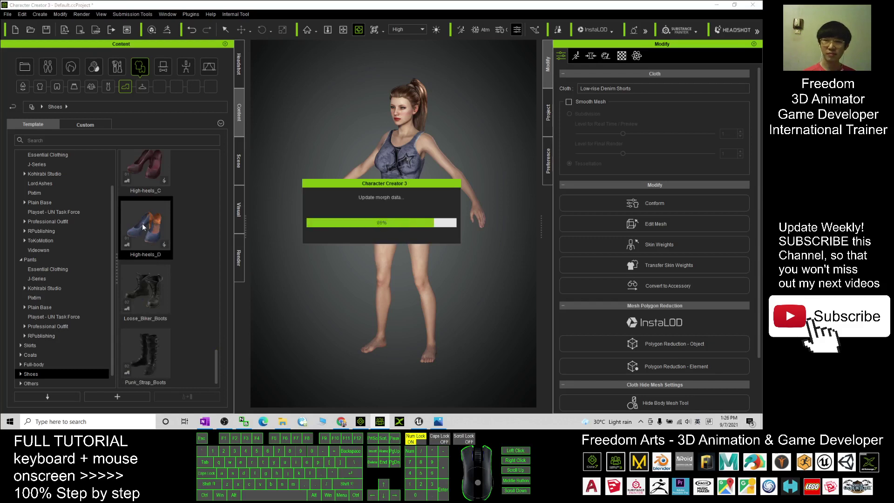
{"action": "left_click_drag", "start_coordinate": [322, 305], "coordinate": [411, 259]}
{"action": "scroll", "coordinate": [411, 259], "scroll_direction": "up", "scroll_amount": 3}
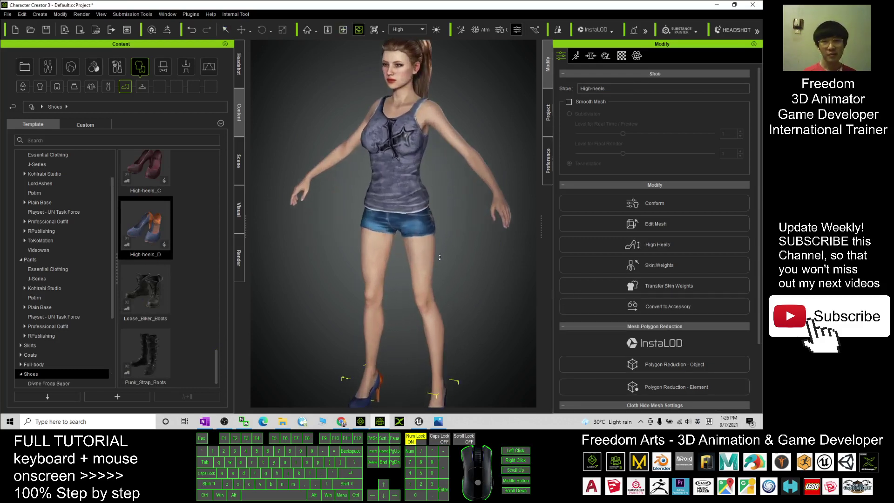
{"action": "key", "text": "x"}
{"action": "key", "text": "c"}
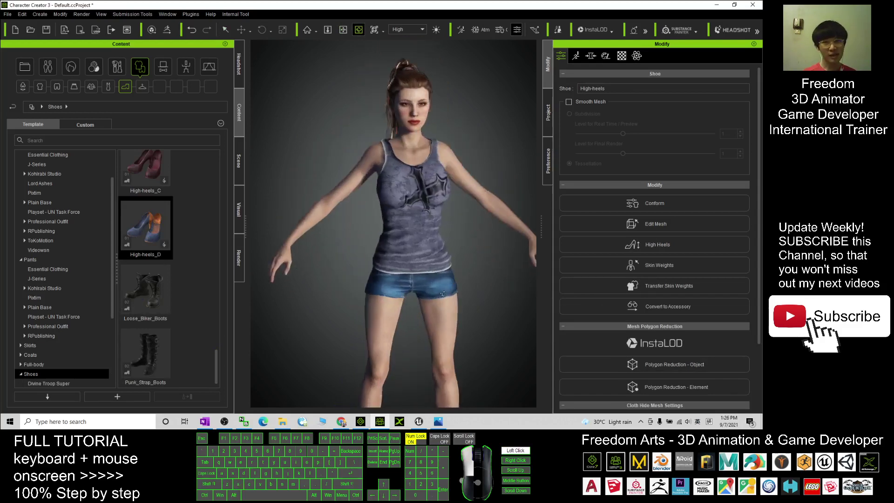